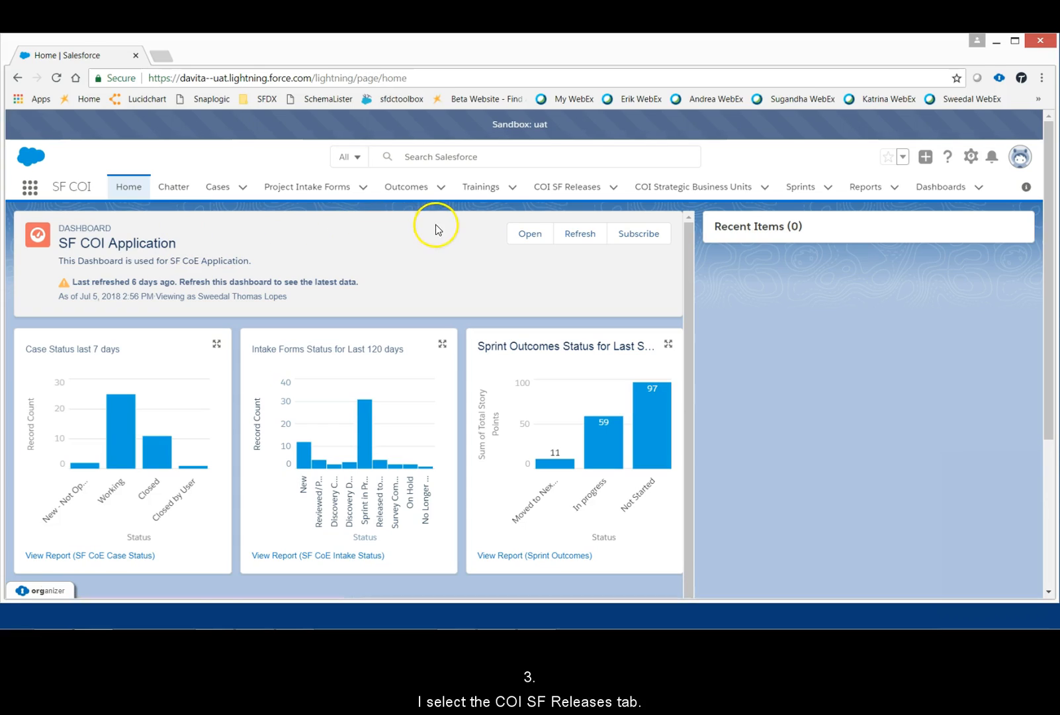
Step: Create a COI SF Release named July Release 2018 with start date 7/30/2018 and end date 8/3/2018, and save it
{"action": "left_click", "coordinate": [573, 190]}
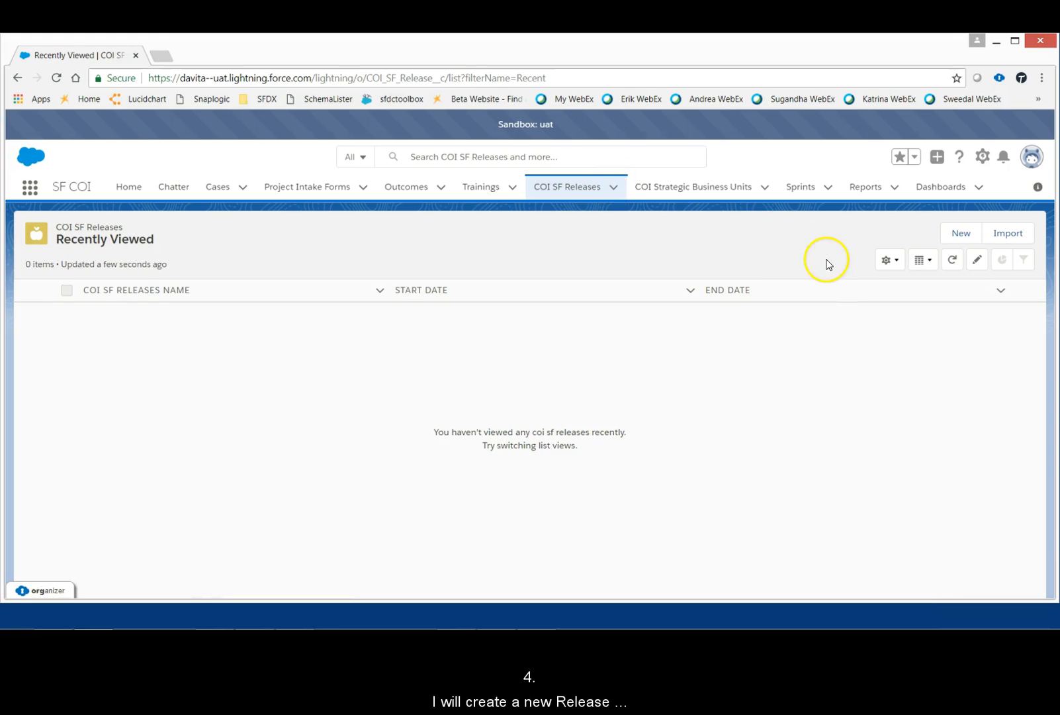
{"action": "left_click", "coordinate": [957, 236]}
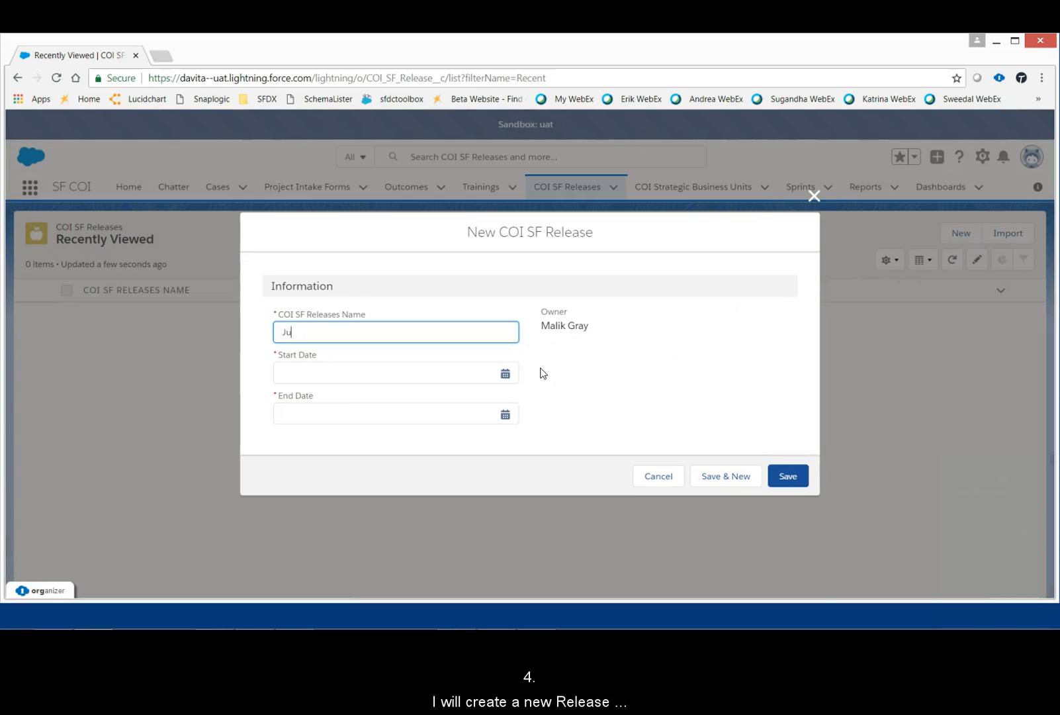
{"action": "type", "text": "July Release 2018"}
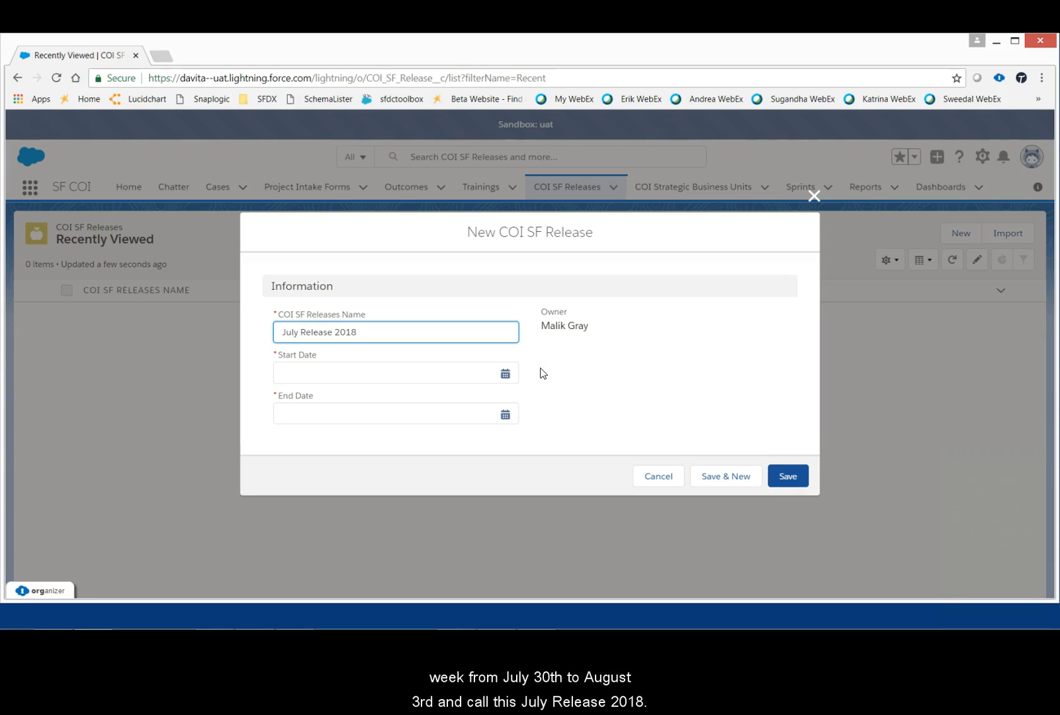
{"action": "left_click", "coordinate": [418, 372]}
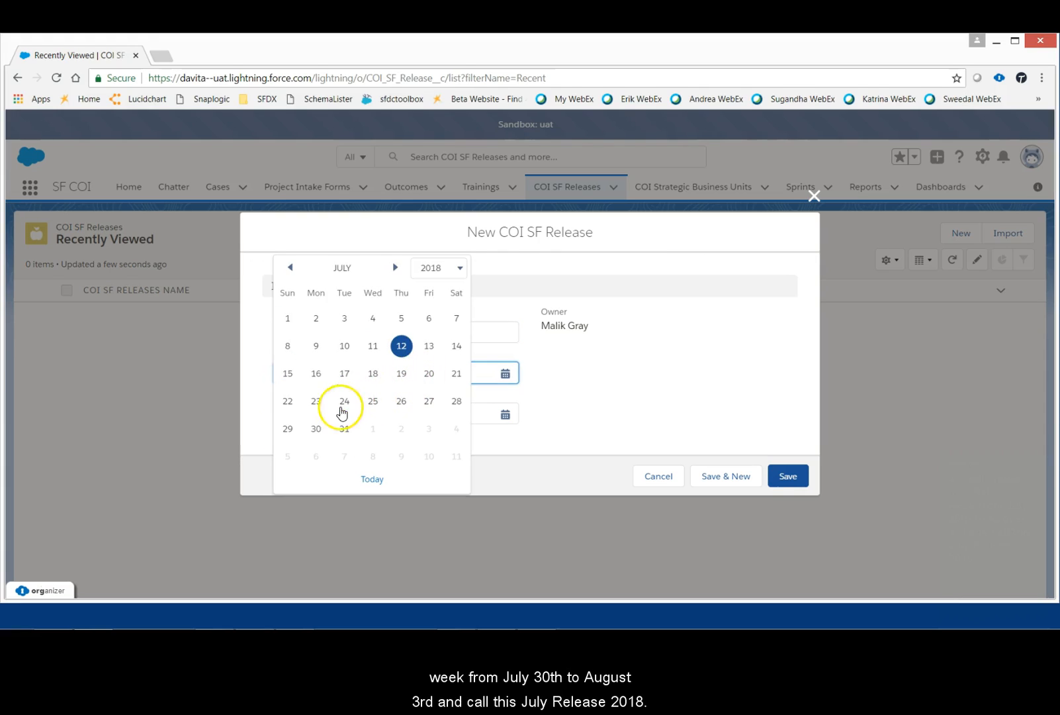
{"action": "left_click", "coordinate": [317, 430]}
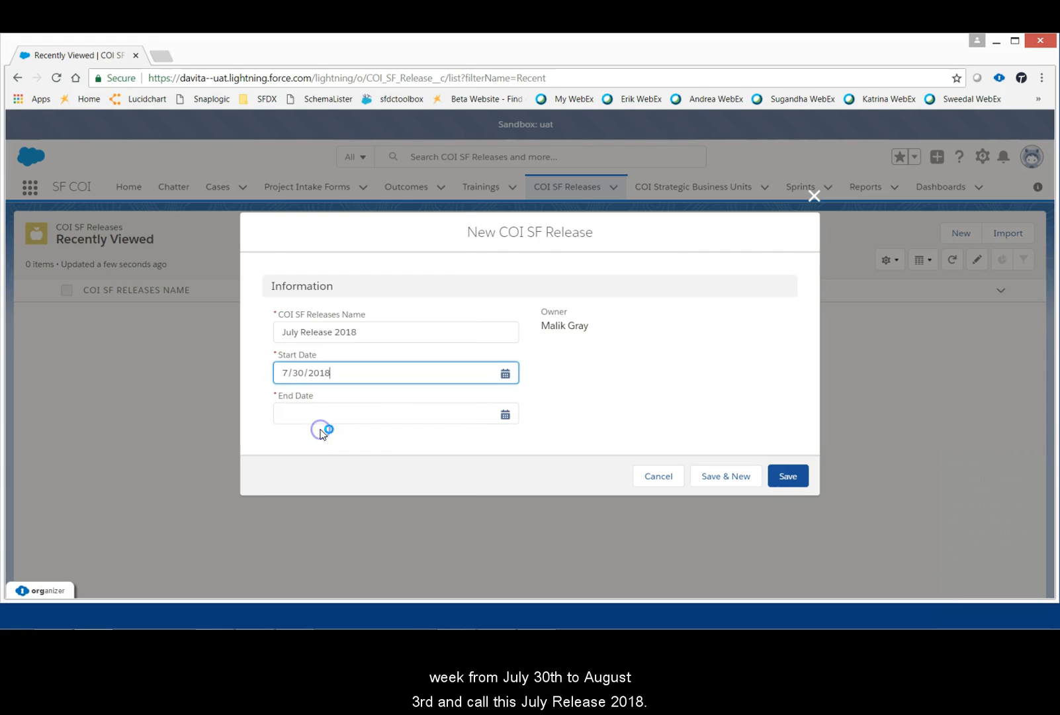
{"action": "left_click", "coordinate": [407, 418]}
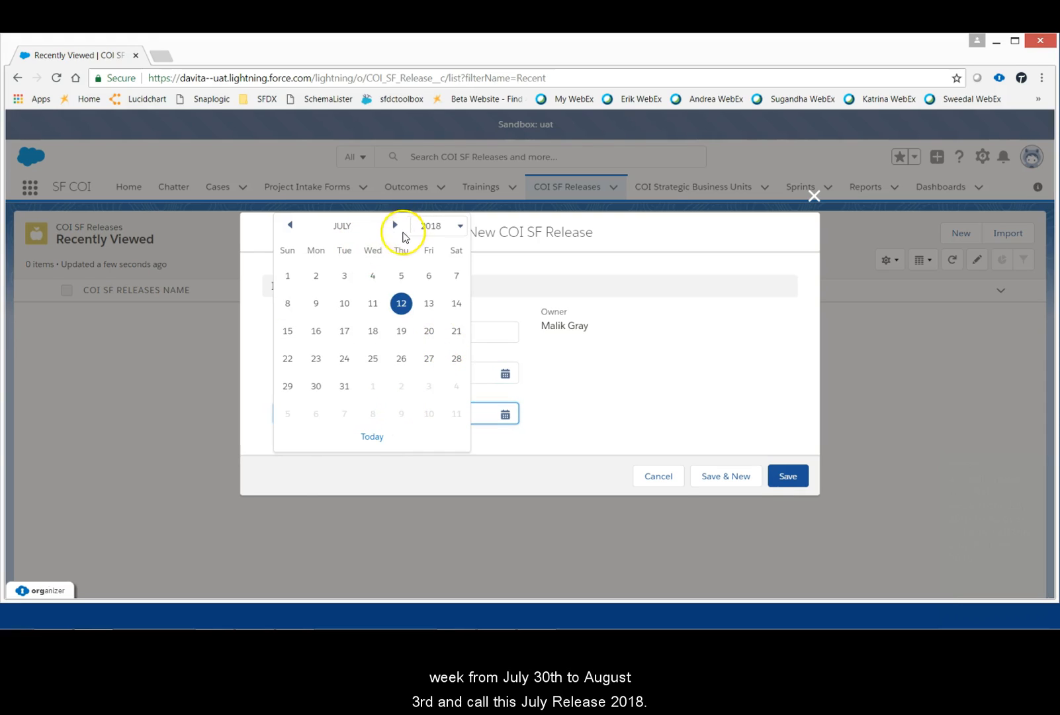
{"action": "left_click", "coordinate": [428, 387]}
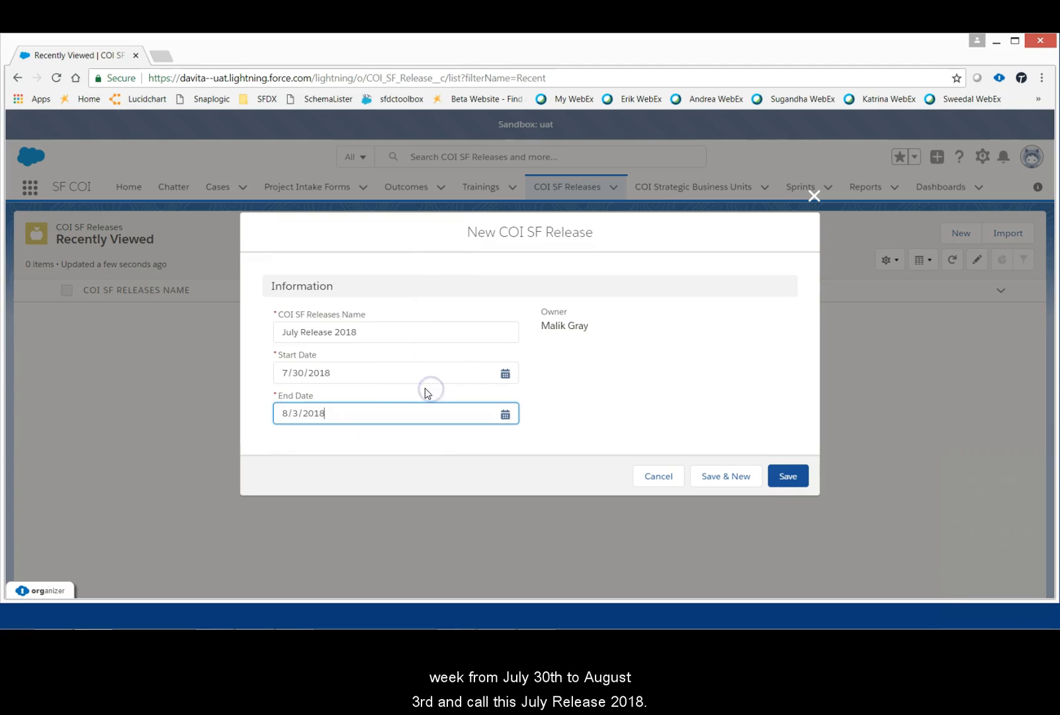
{"action": "left_click", "coordinate": [786, 475]}
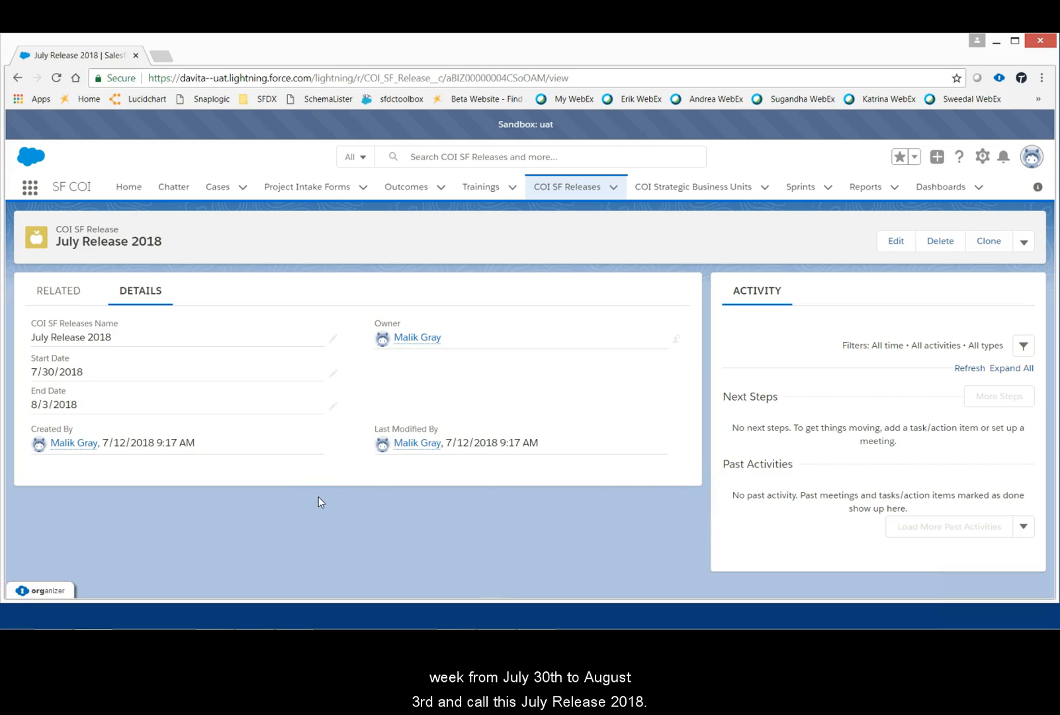
Step: Start a new COI Deployment related to July Release 2018 and assign the record owner as the person doing the deployment
{"action": "left_click", "coordinate": [63, 300]}
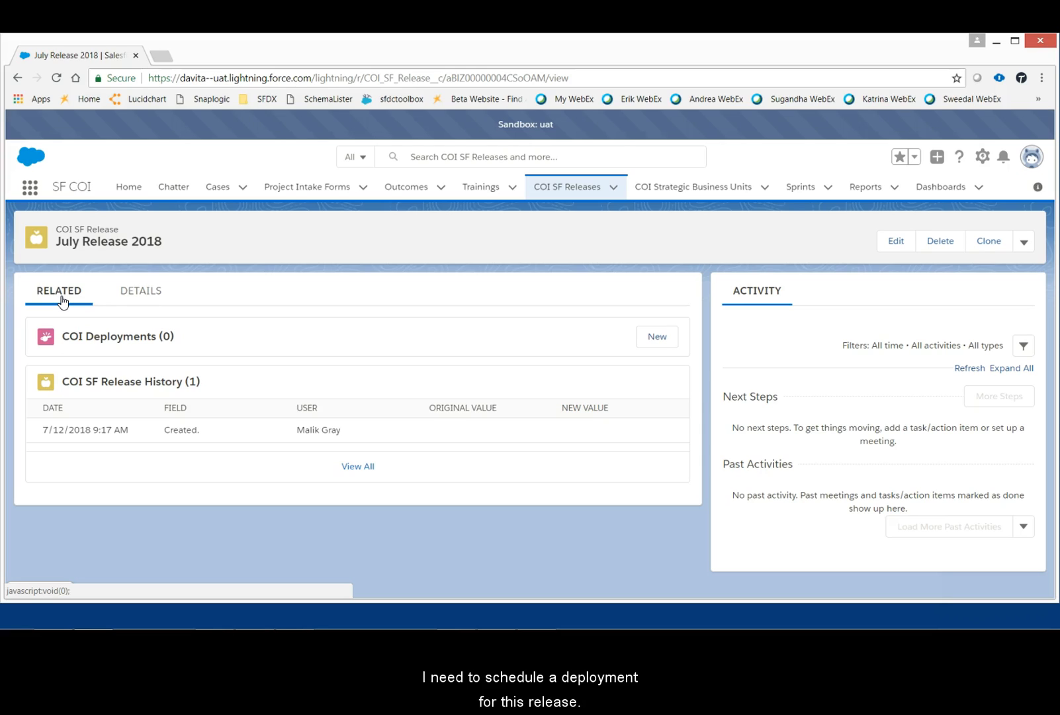
{"action": "left_click", "coordinate": [62, 295]}
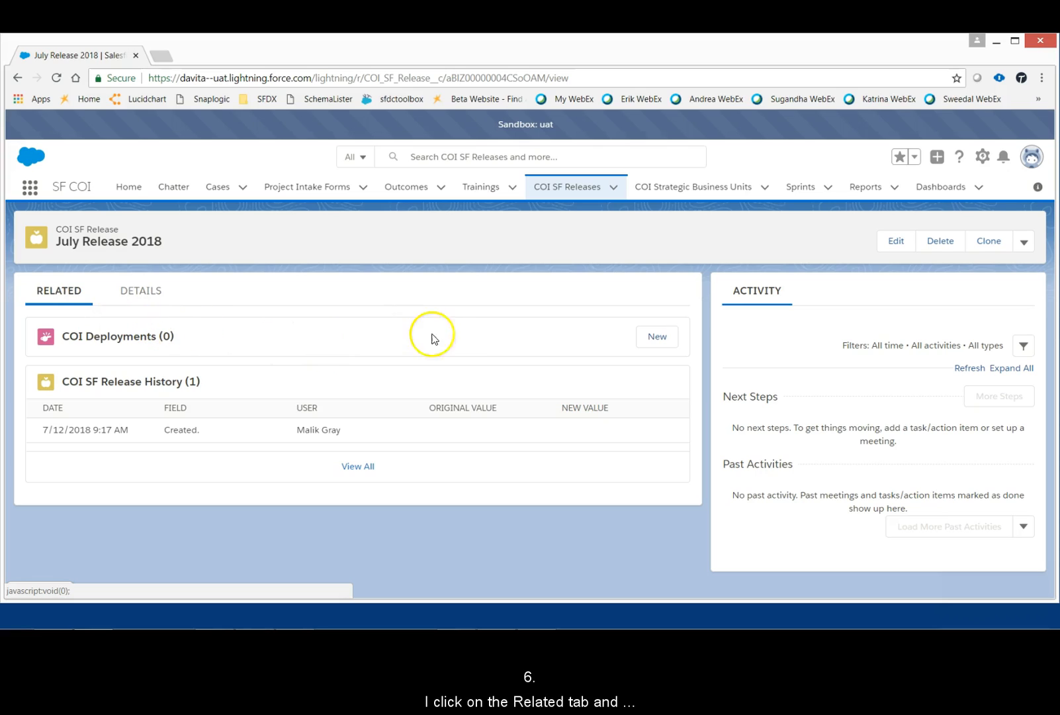
{"action": "left_click", "coordinate": [658, 339]}
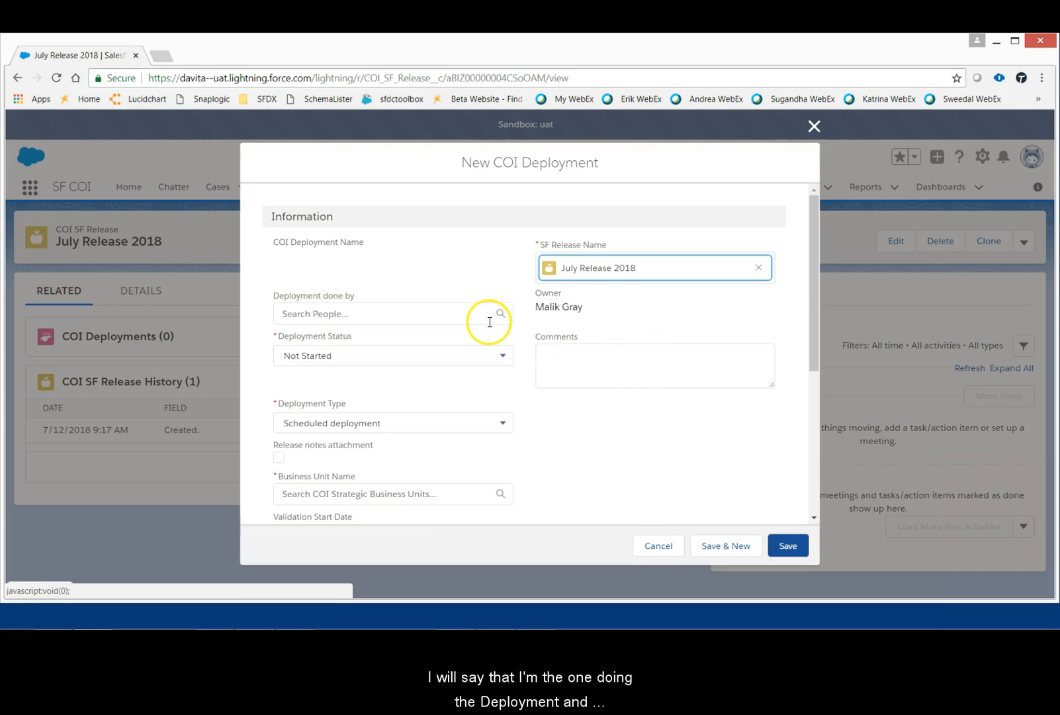
{"action": "left_click", "coordinate": [417, 315]}
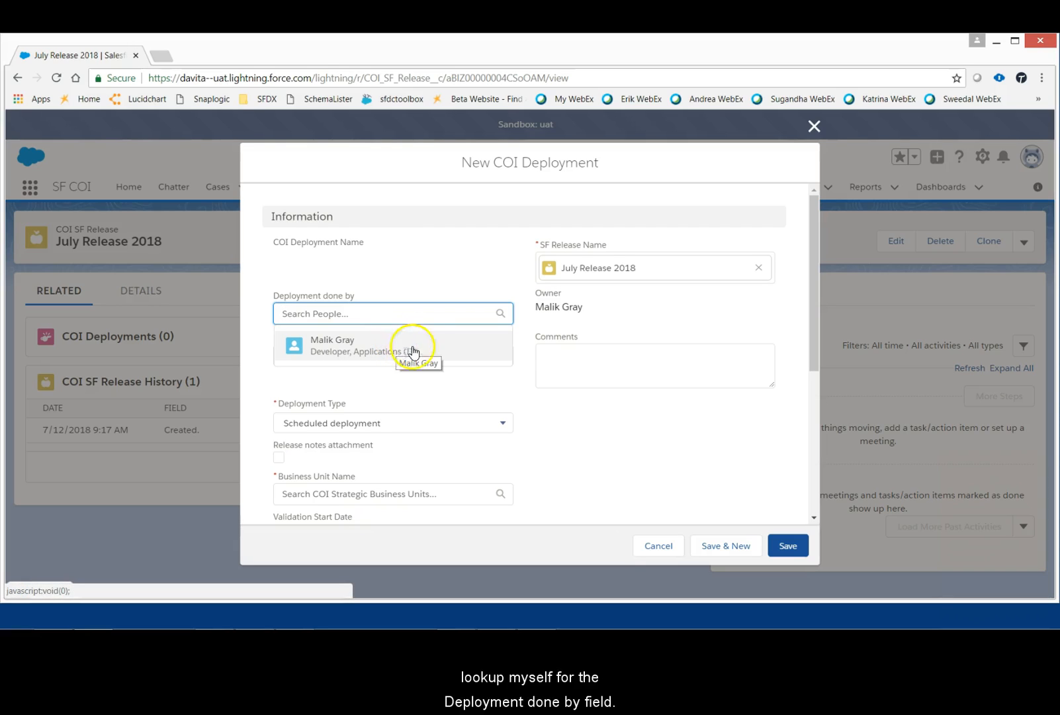
{"action": "left_click", "coordinate": [412, 344]}
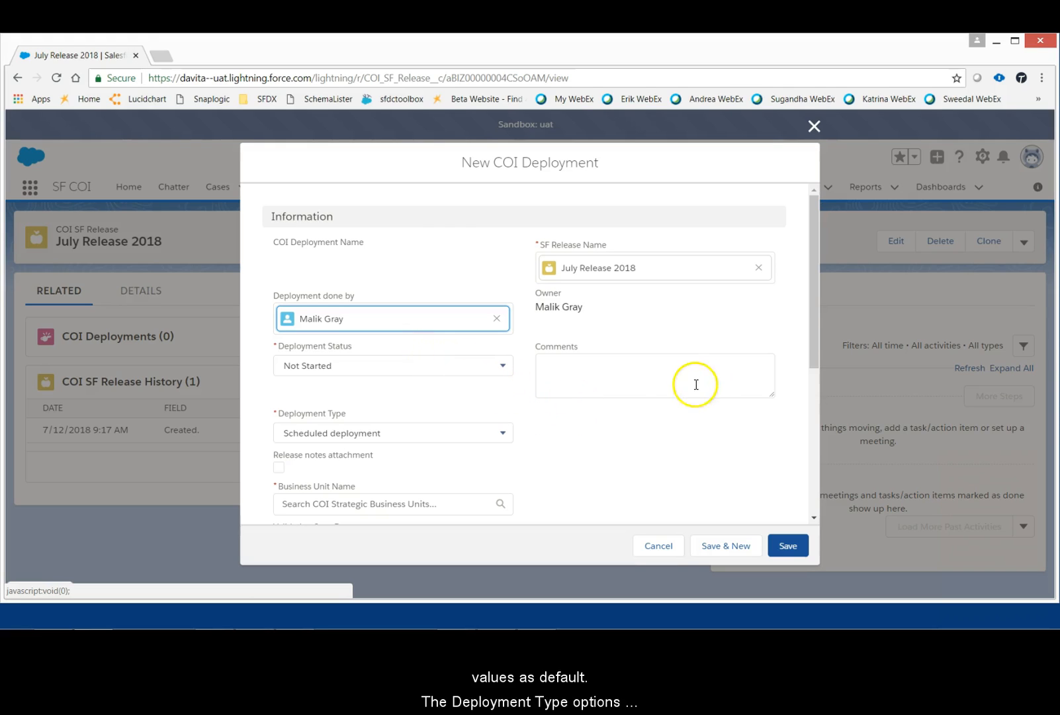
Step: Review the deployment type options, keep Scheduled deployment, and set the business unit to Team Quest
{"action": "left_click_drag", "start_coordinate": [813, 327], "coordinate": [809, 412]}
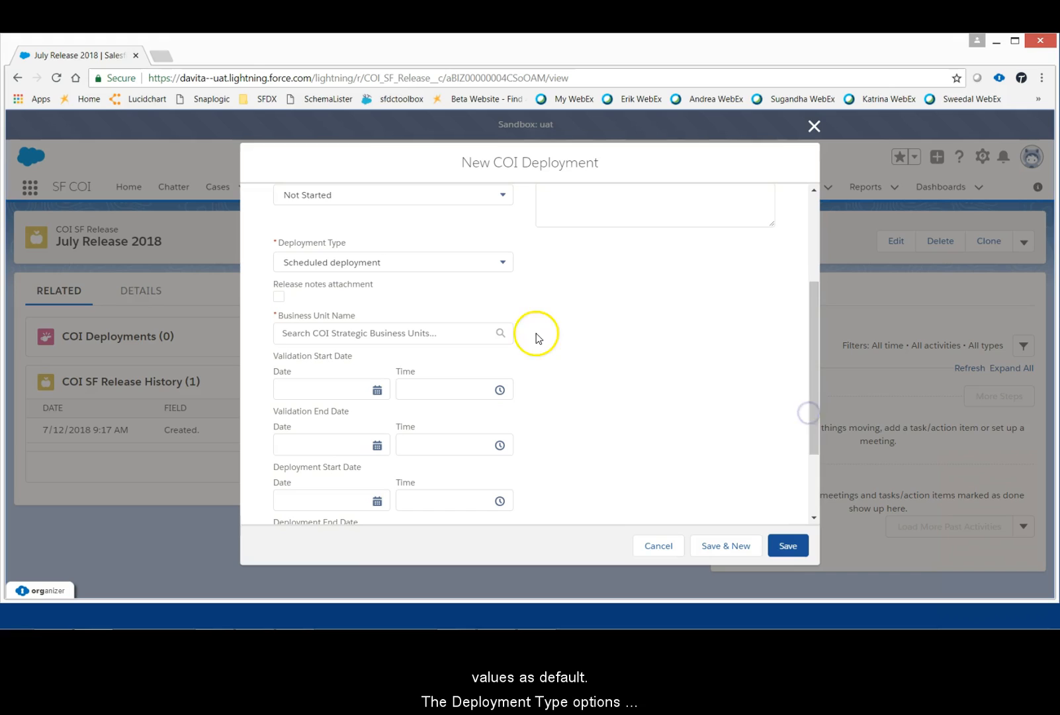
{"action": "left_click", "coordinate": [471, 264]}
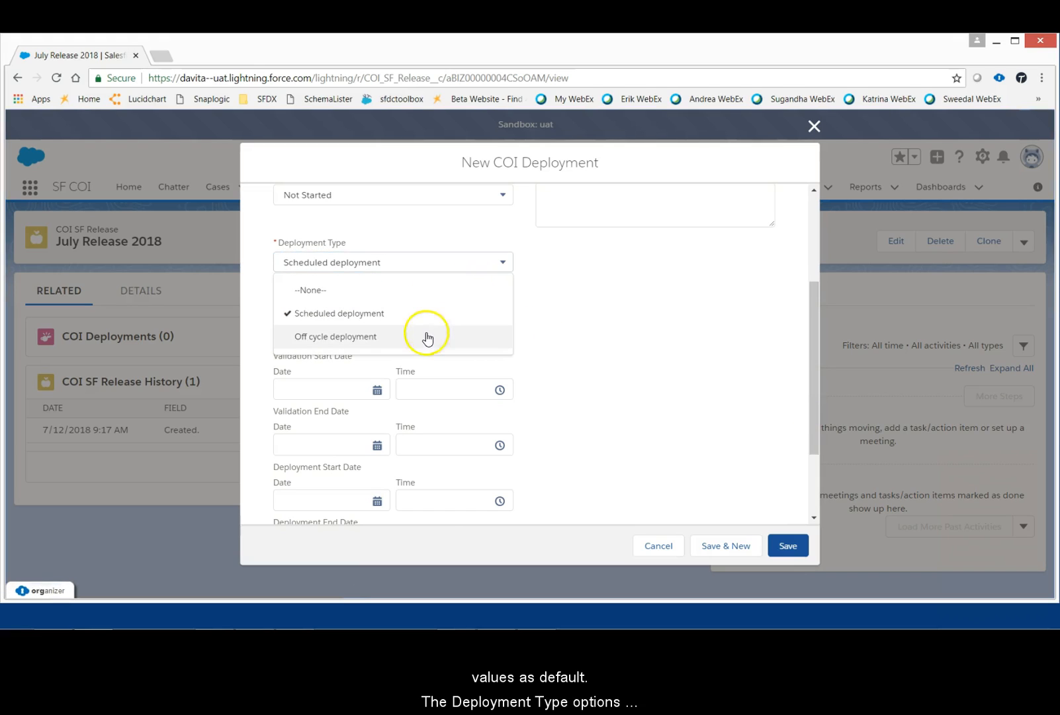
{"action": "left_click", "coordinate": [454, 270]}
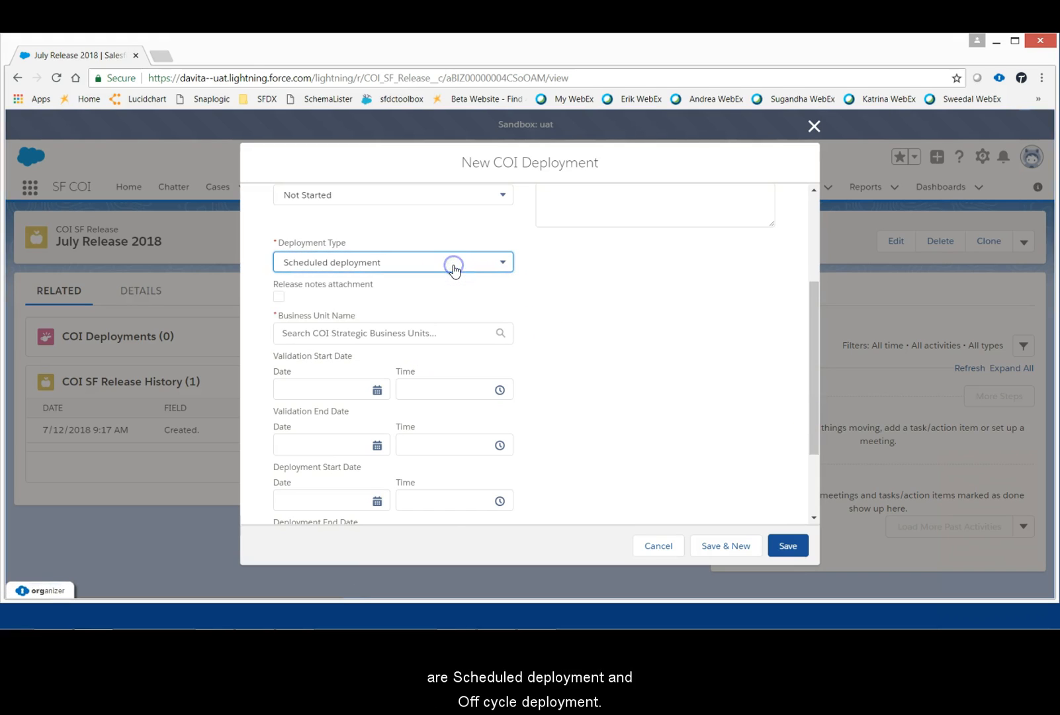
{"action": "left_click", "coordinate": [613, 384]}
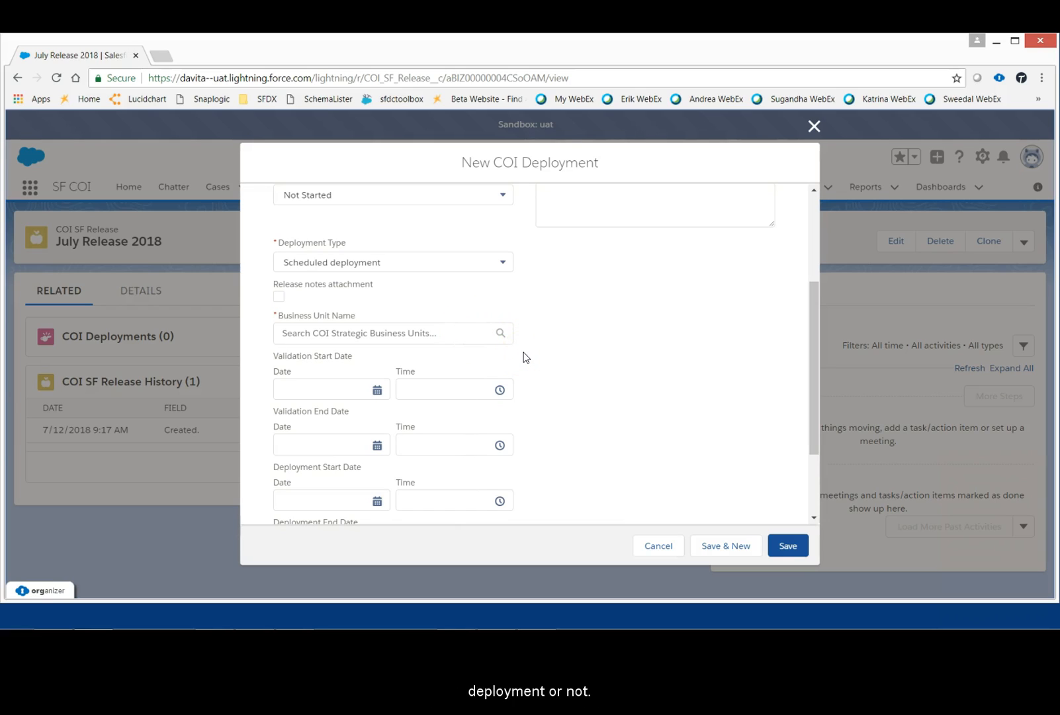
{"action": "left_click", "coordinate": [441, 327]}
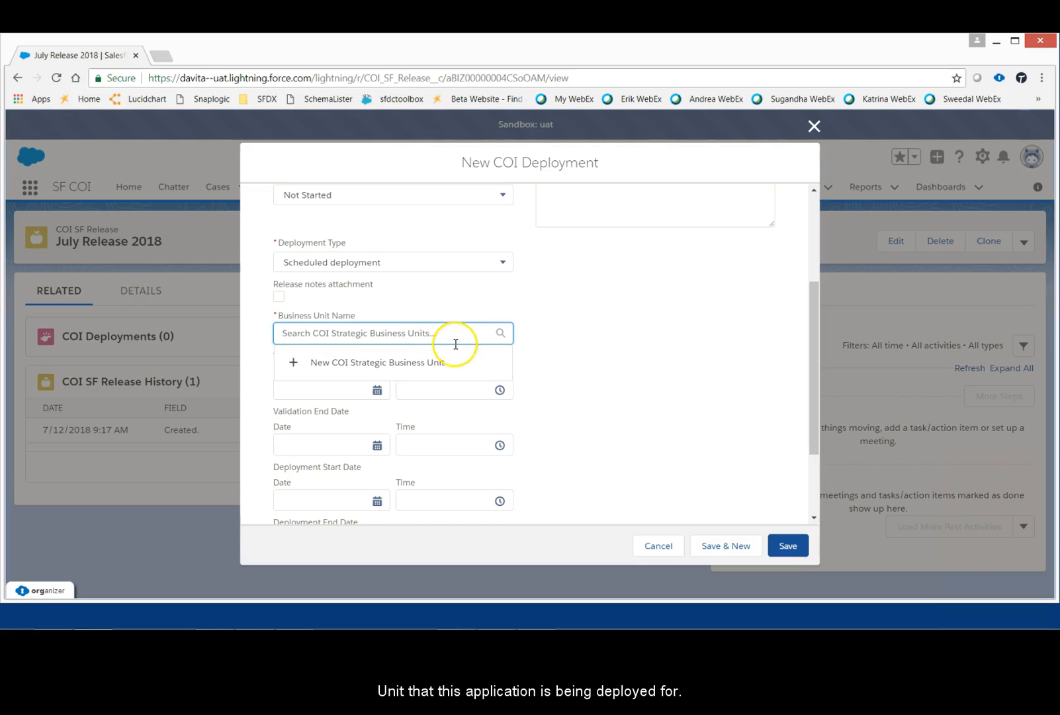
{"action": "type", "text": "Team"}
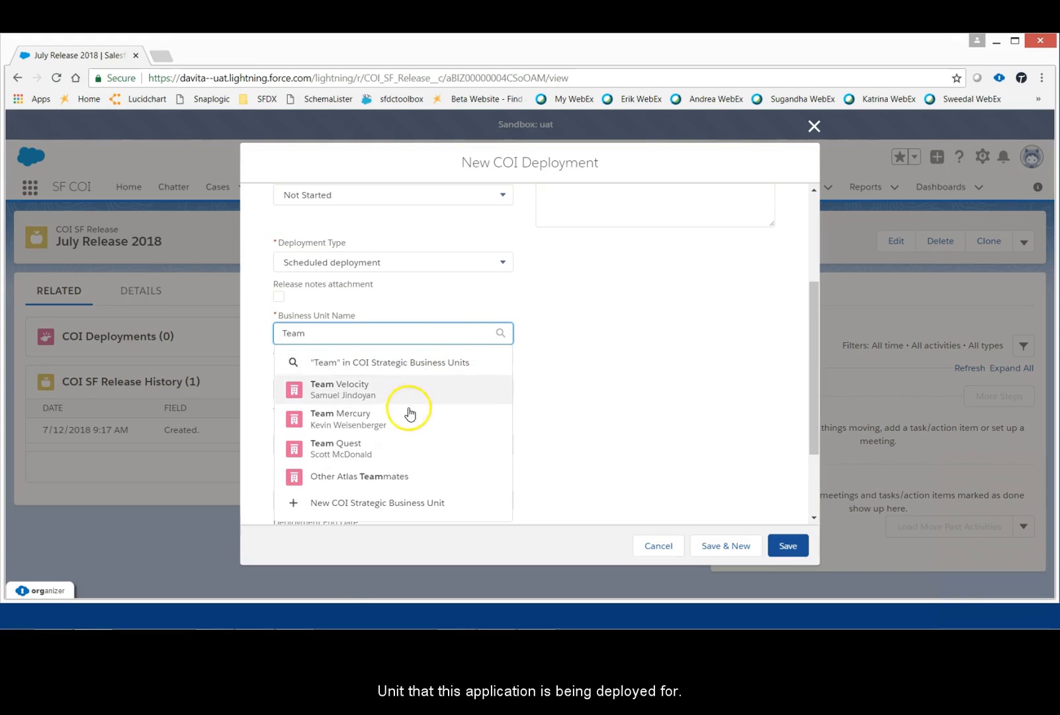
{"action": "left_click", "coordinate": [407, 447]}
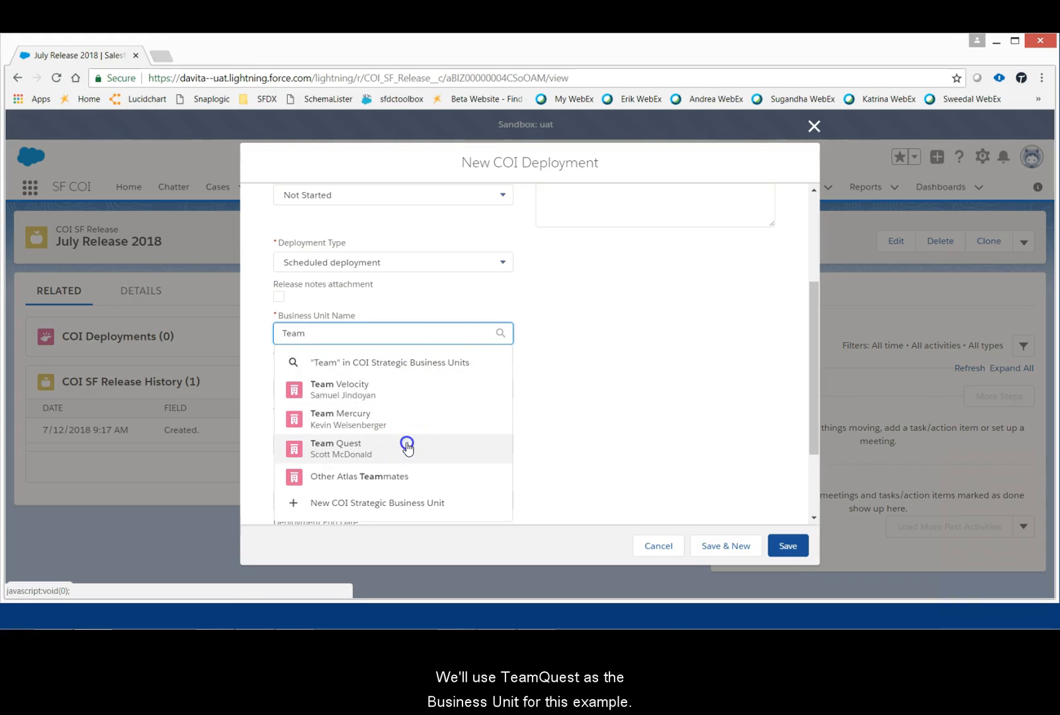
{"action": "left_click", "coordinate": [576, 374]}
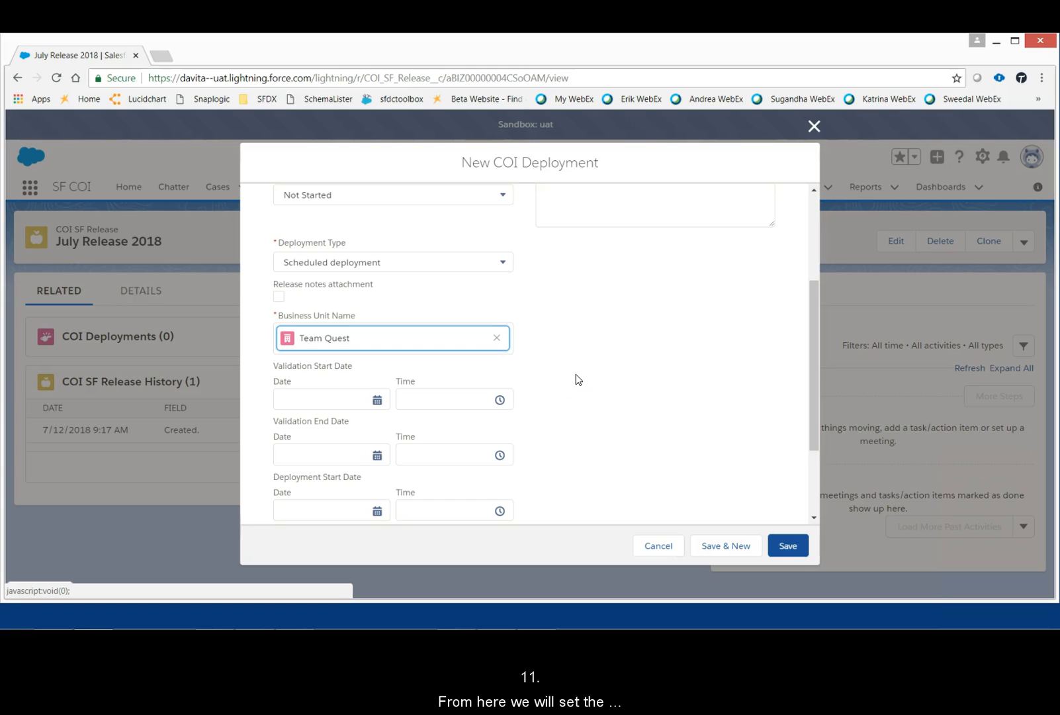
Step: Set the validation start to 8/2/2018 at 12:00 PM and the validation end to 8/2/2018 at 4:00 PM
{"action": "left_click", "coordinate": [331, 399]}
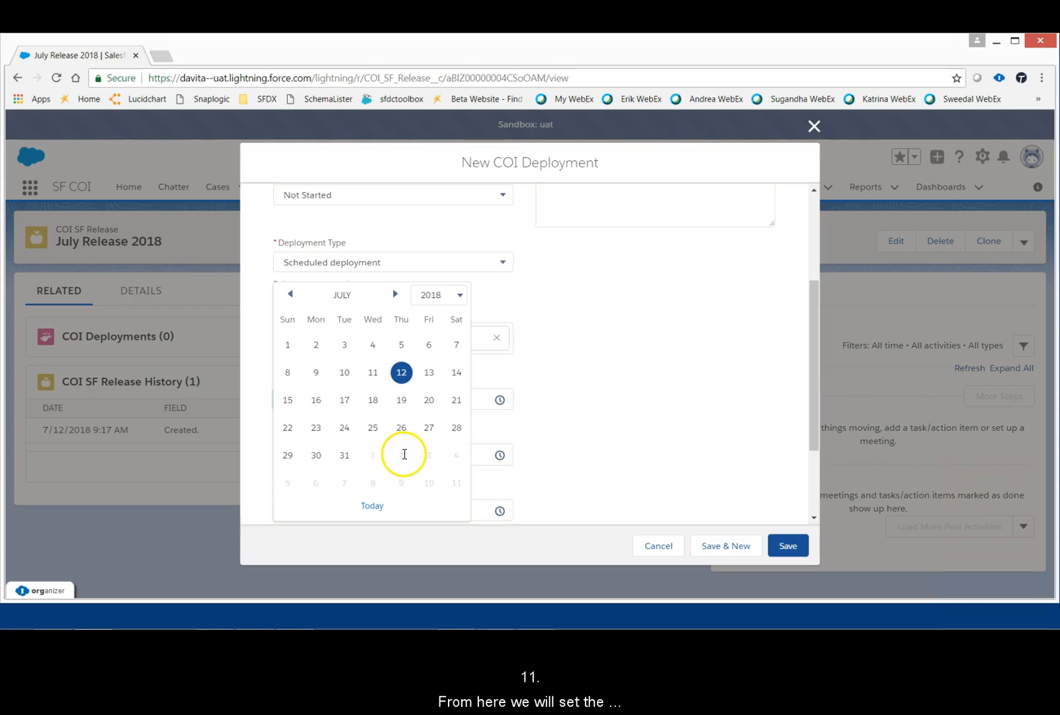
{"action": "left_click", "coordinate": [404, 454]}
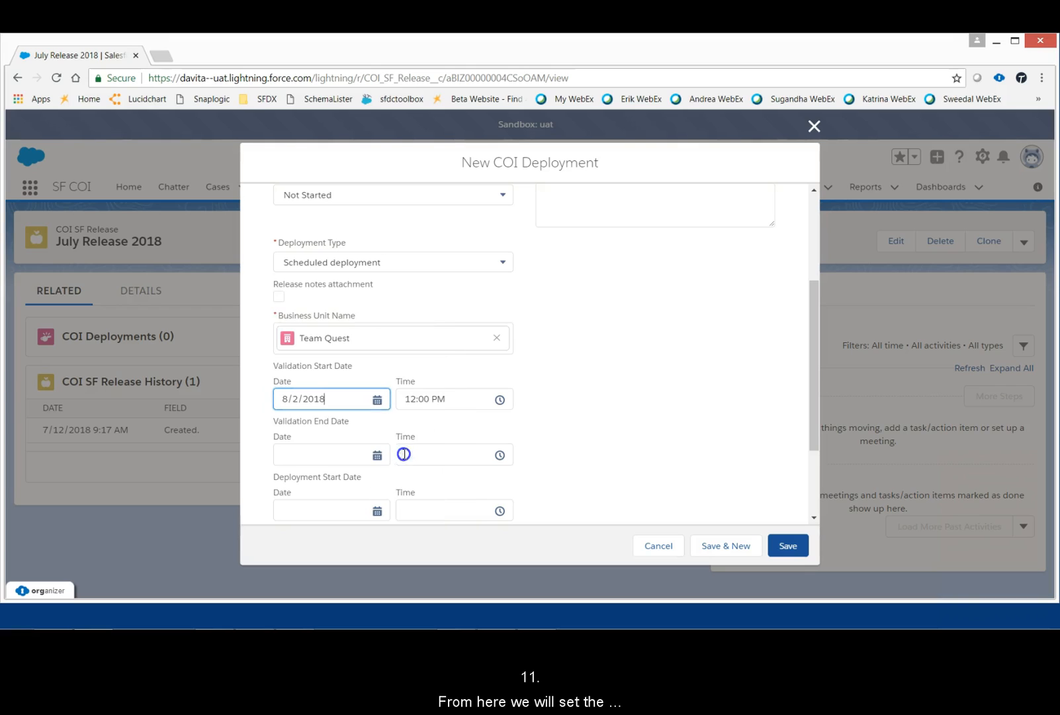
{"action": "left_click", "coordinate": [339, 457]}
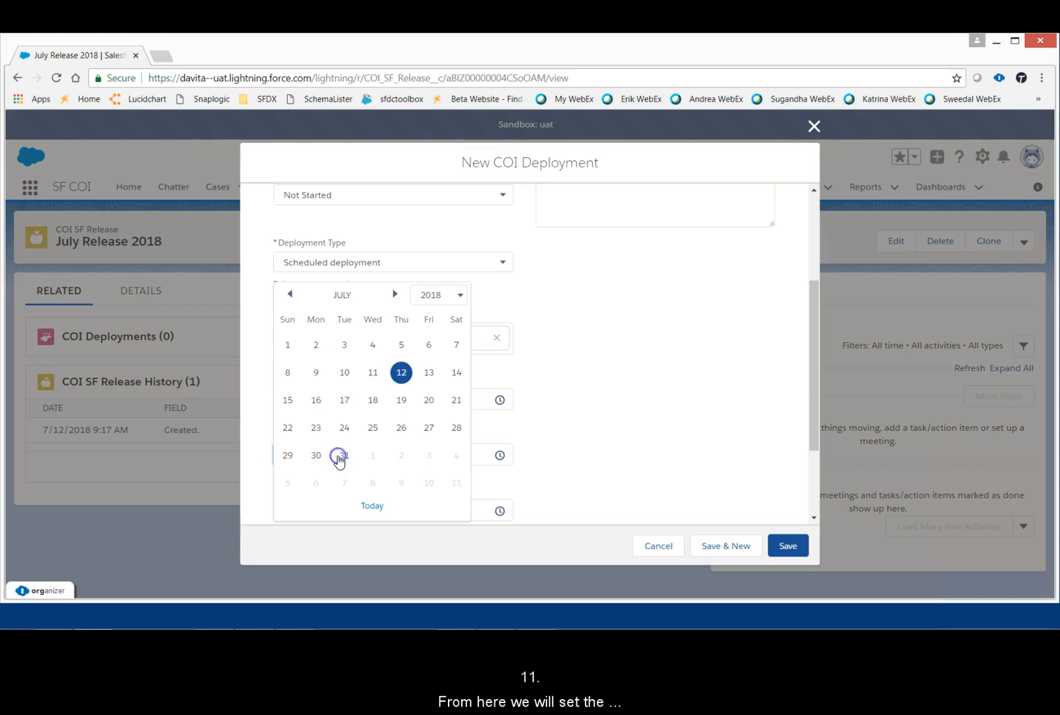
{"action": "left_click", "coordinate": [400, 457]}
{"action": "left_click", "coordinate": [473, 454]}
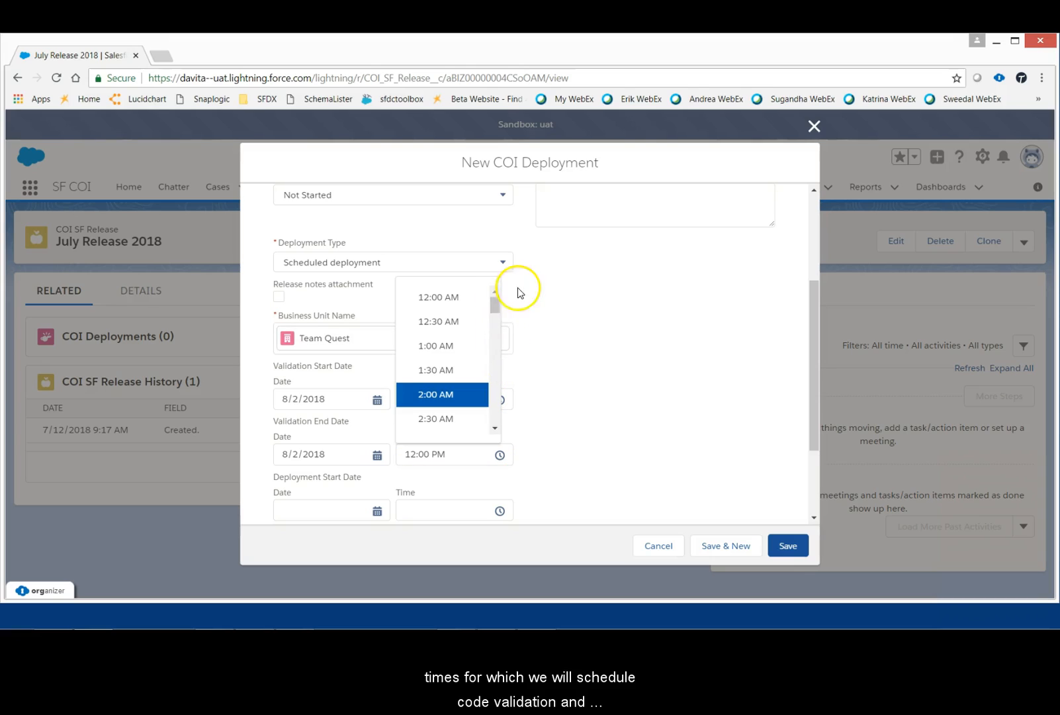
{"action": "left_click_drag", "start_coordinate": [495, 307], "coordinate": [492, 378]}
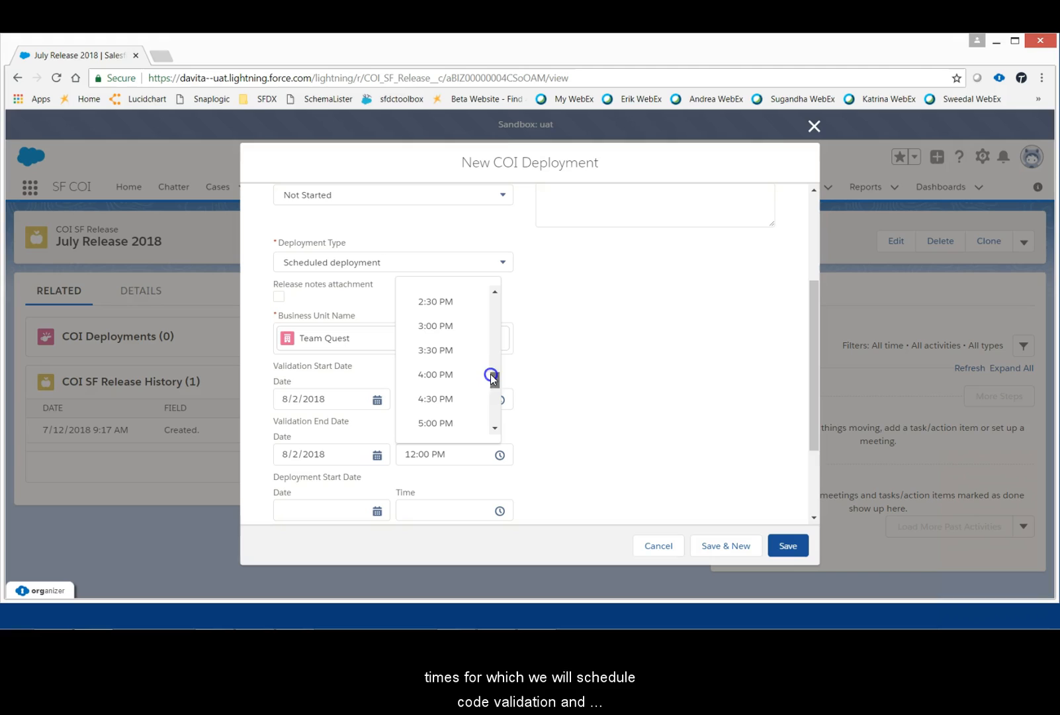
{"action": "left_click", "coordinate": [456, 382]}
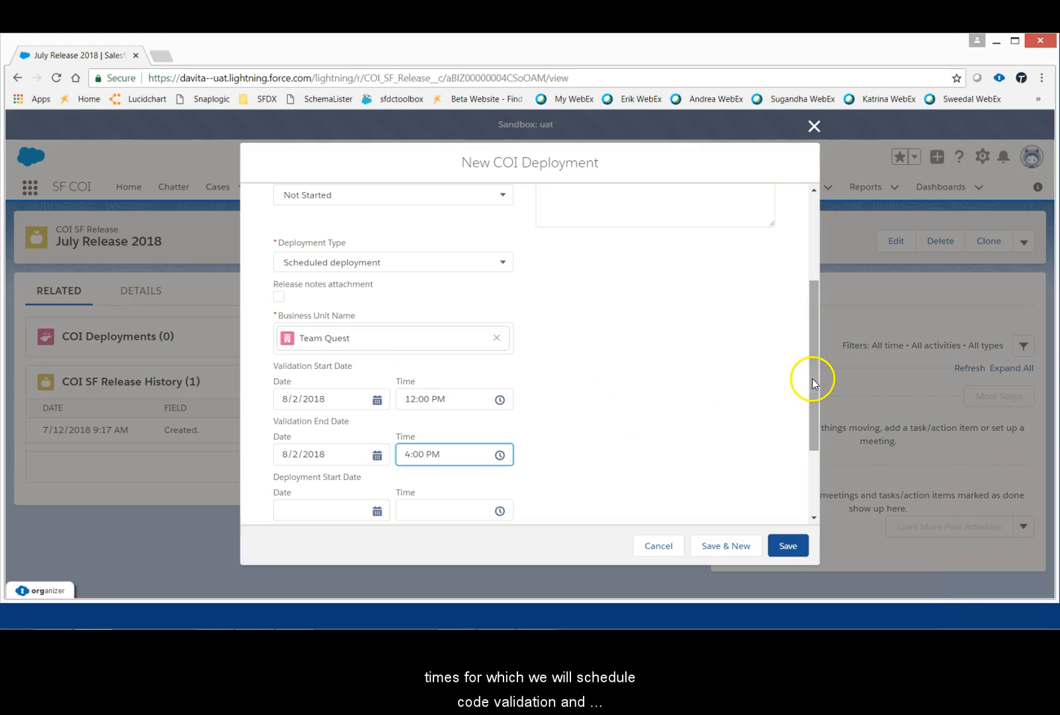
Step: Set the deployment start to 8/2/2018 at 4:00 PM
{"action": "left_click_drag", "start_coordinate": [812, 376], "coordinate": [808, 454]}
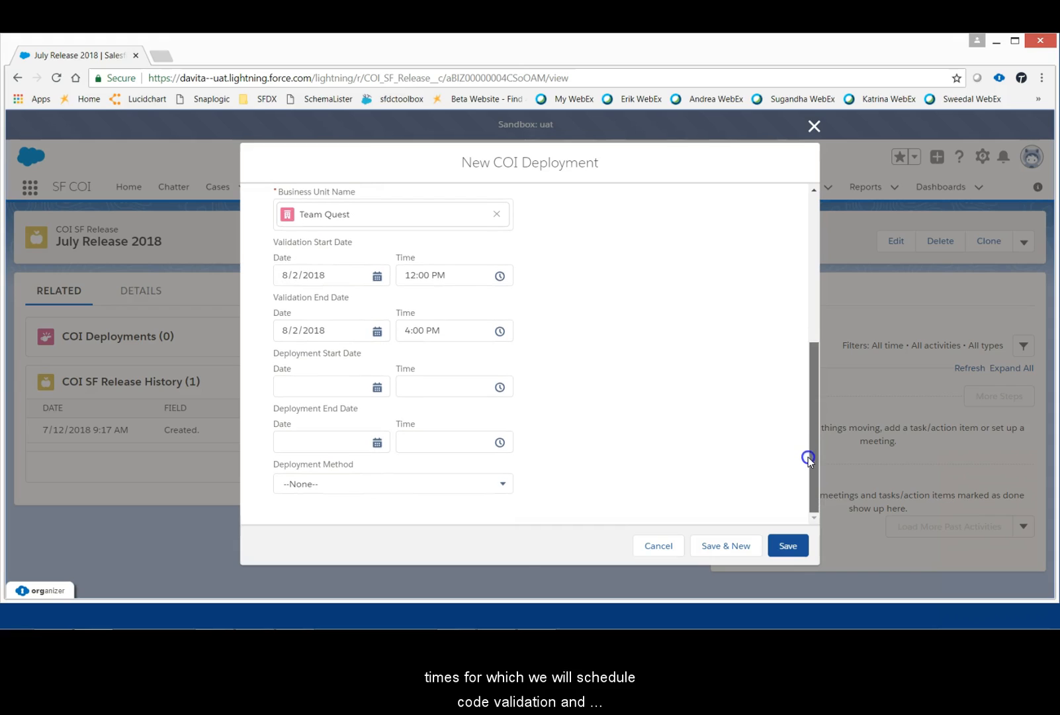
{"action": "left_click", "coordinate": [302, 390]}
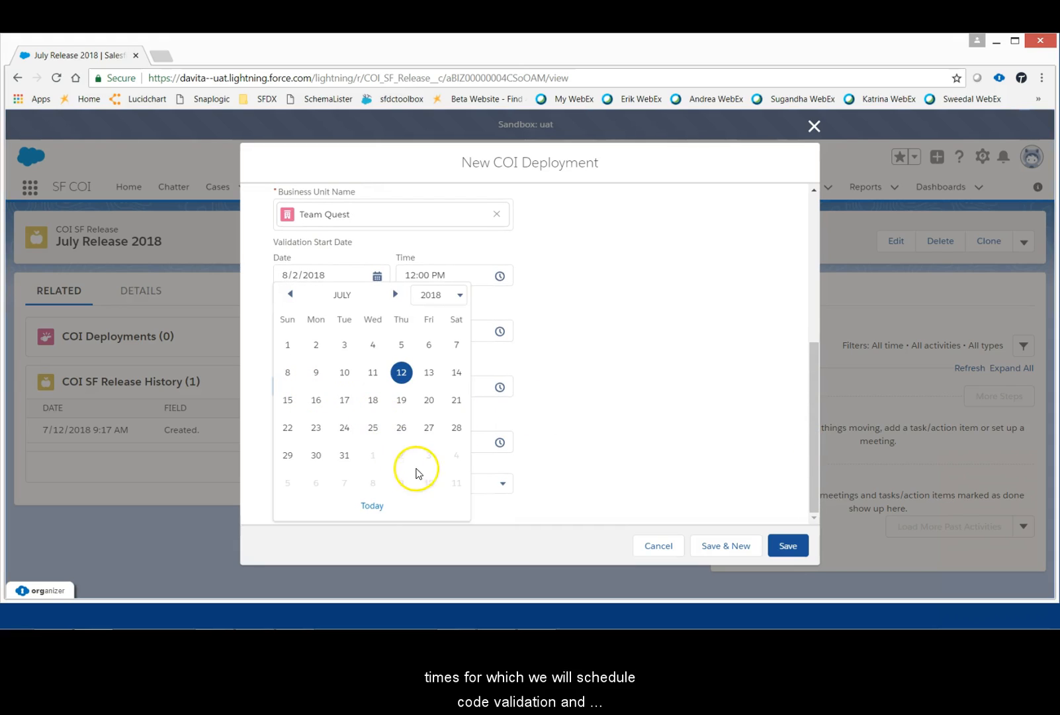
{"action": "left_click", "coordinate": [403, 457]}
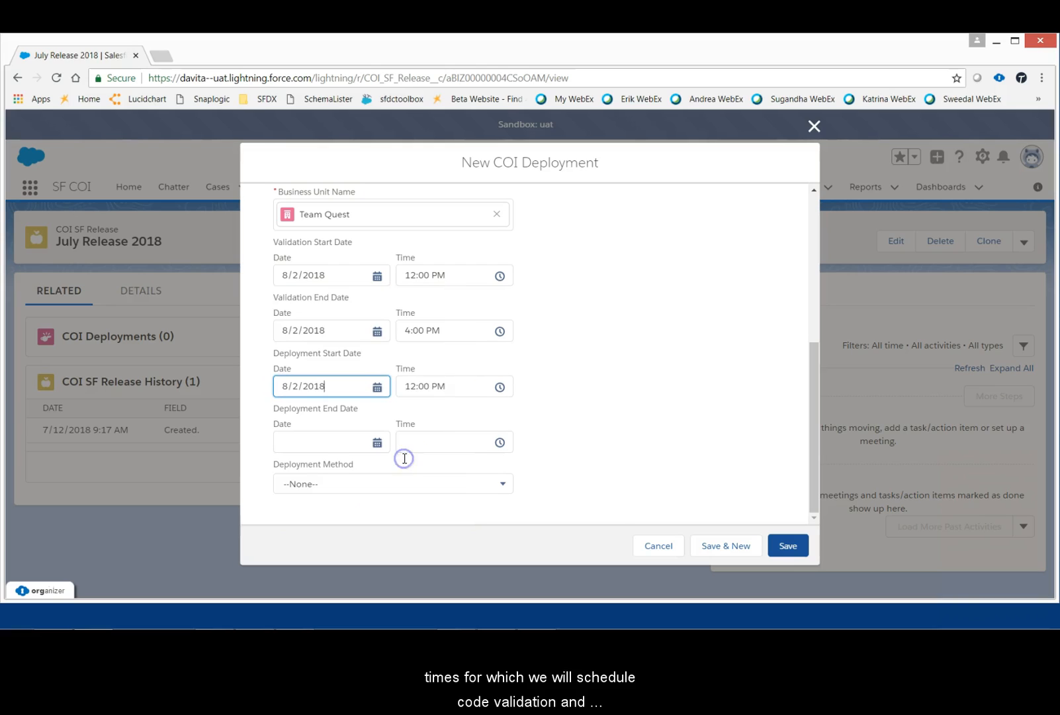
{"action": "left_click", "coordinate": [460, 387]}
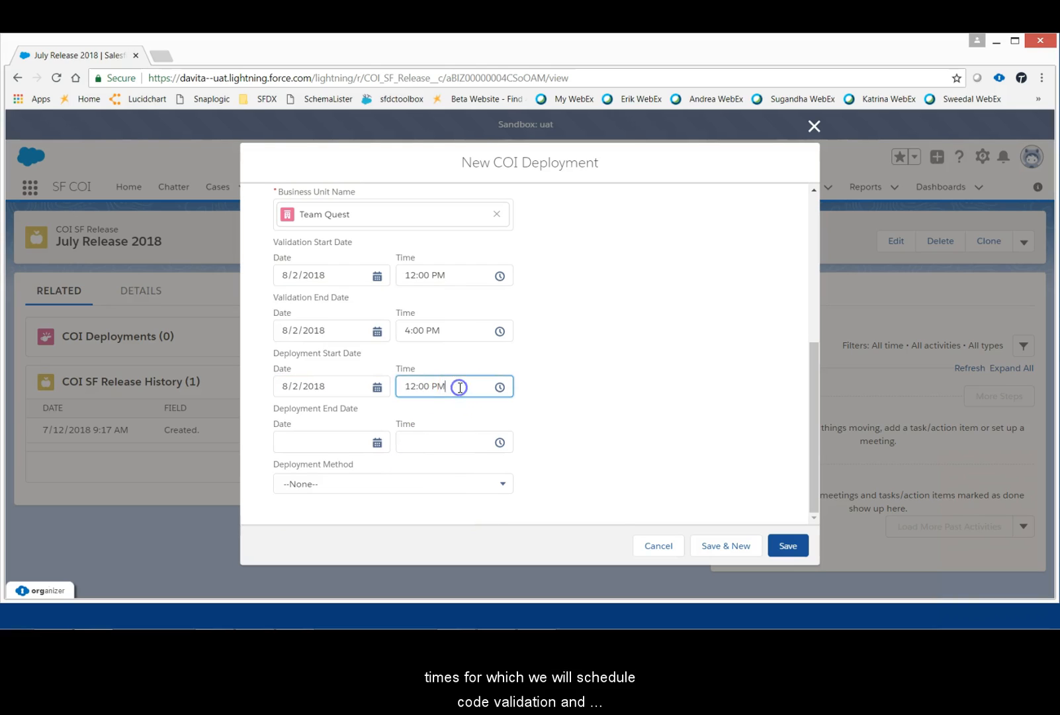
{"action": "left_click_drag", "start_coordinate": [495, 382], "coordinate": [495, 467]}
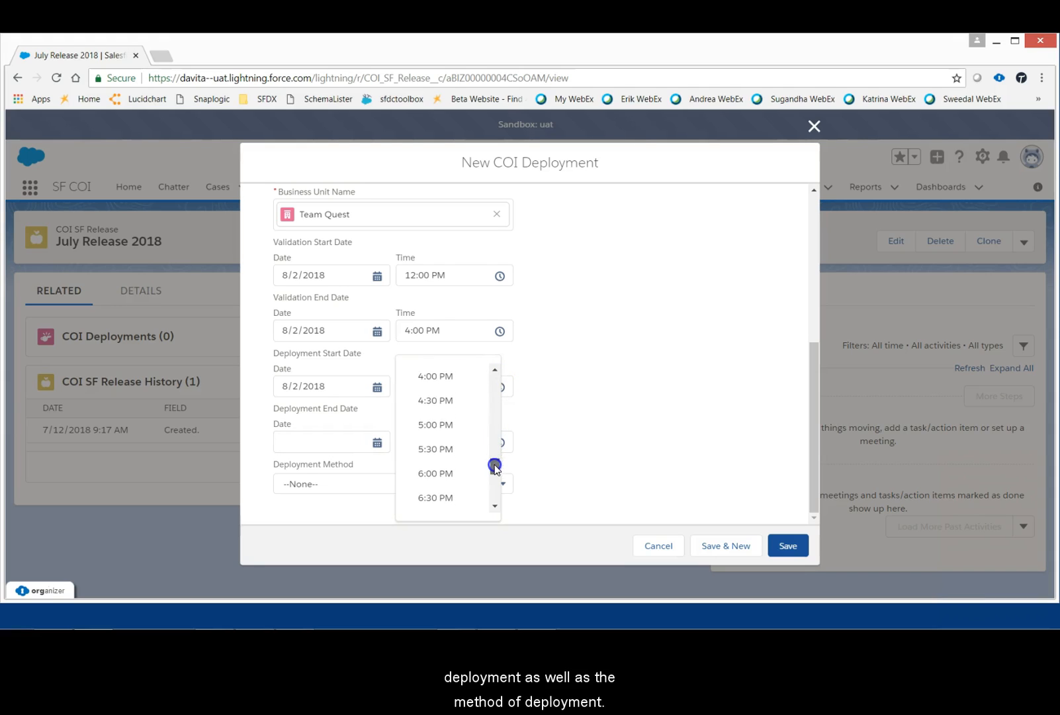
{"action": "left_click", "coordinate": [456, 375]}
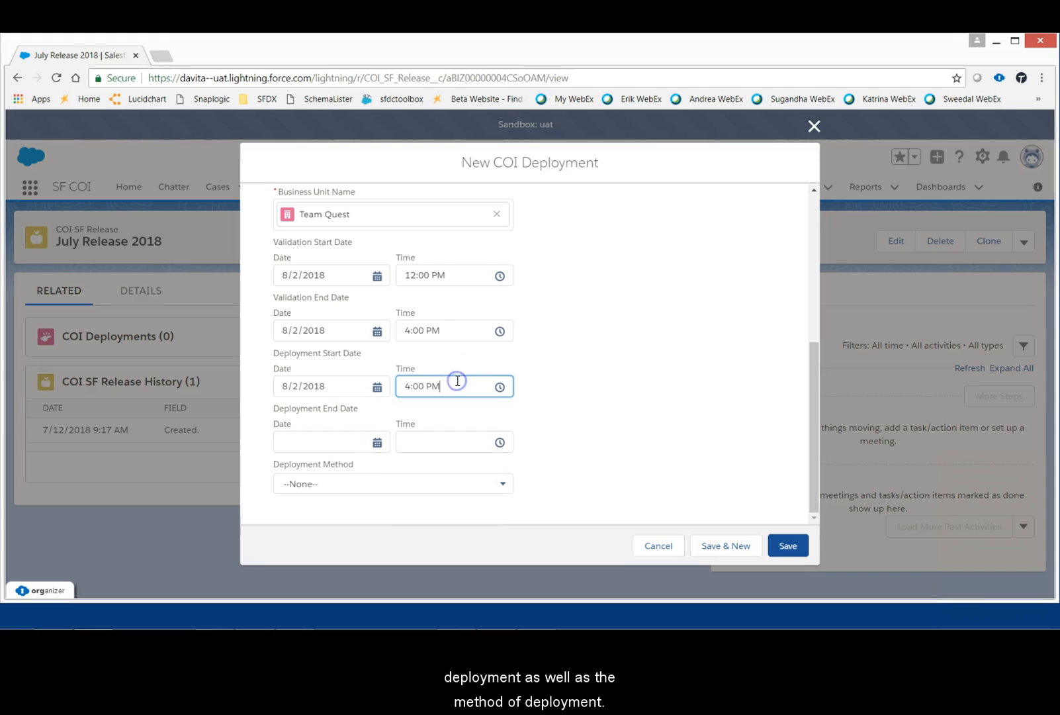
Step: Set the deployment end to 8/2/2018 at 6:00 PM
{"action": "left_click", "coordinate": [336, 444]}
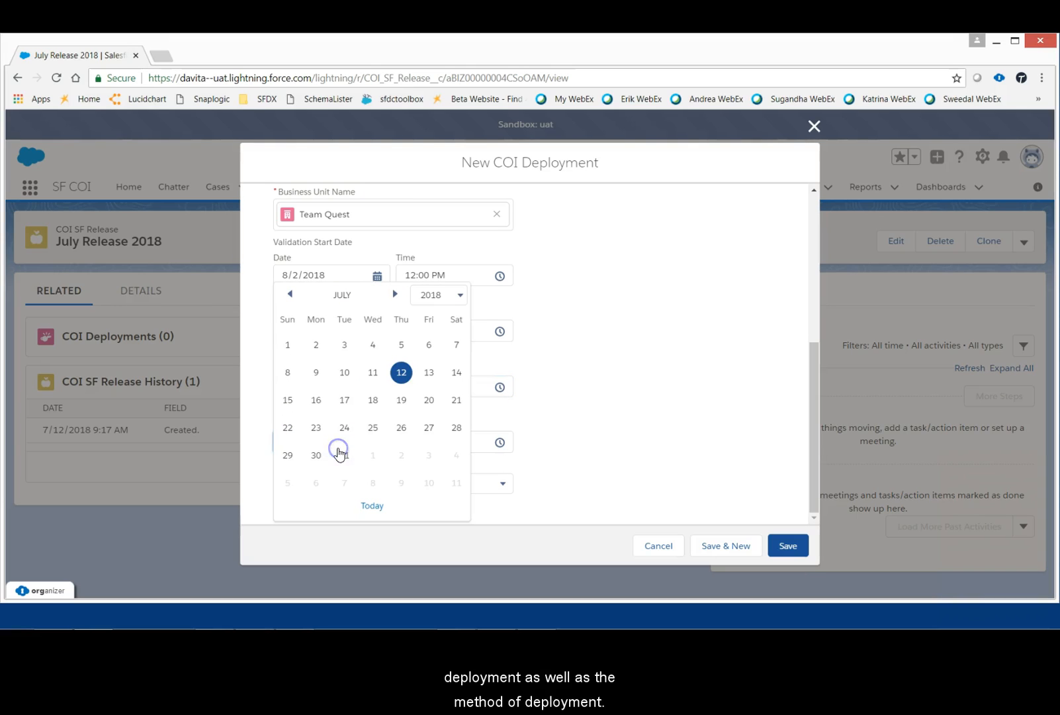
{"action": "left_click", "coordinate": [400, 455]}
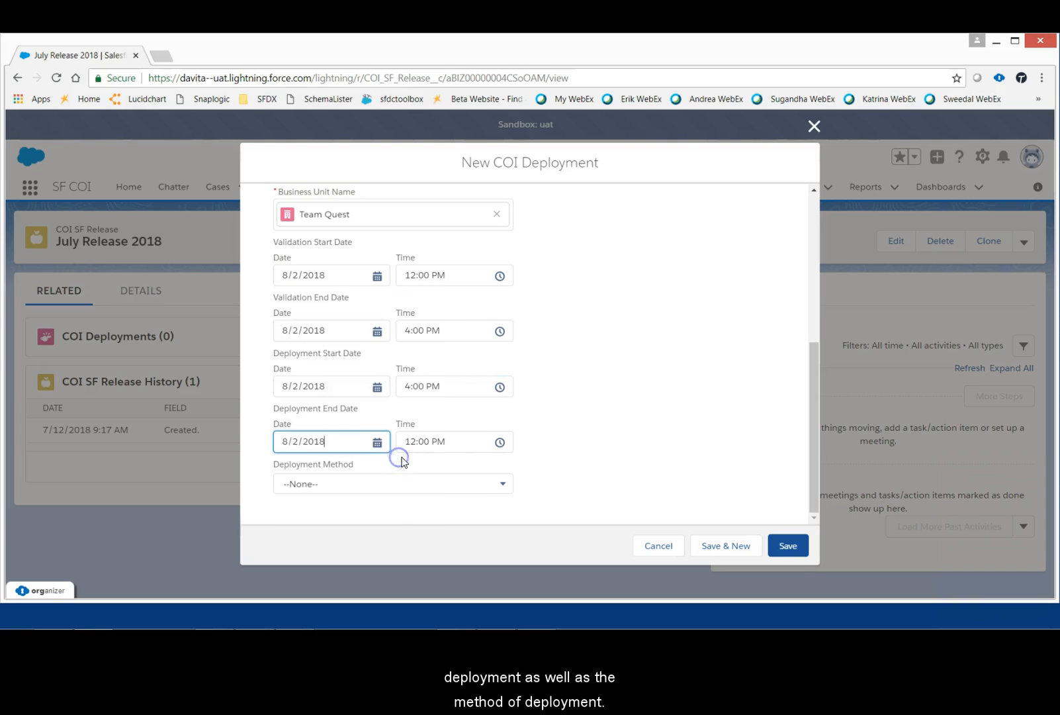
{"action": "left_click", "coordinate": [457, 443]}
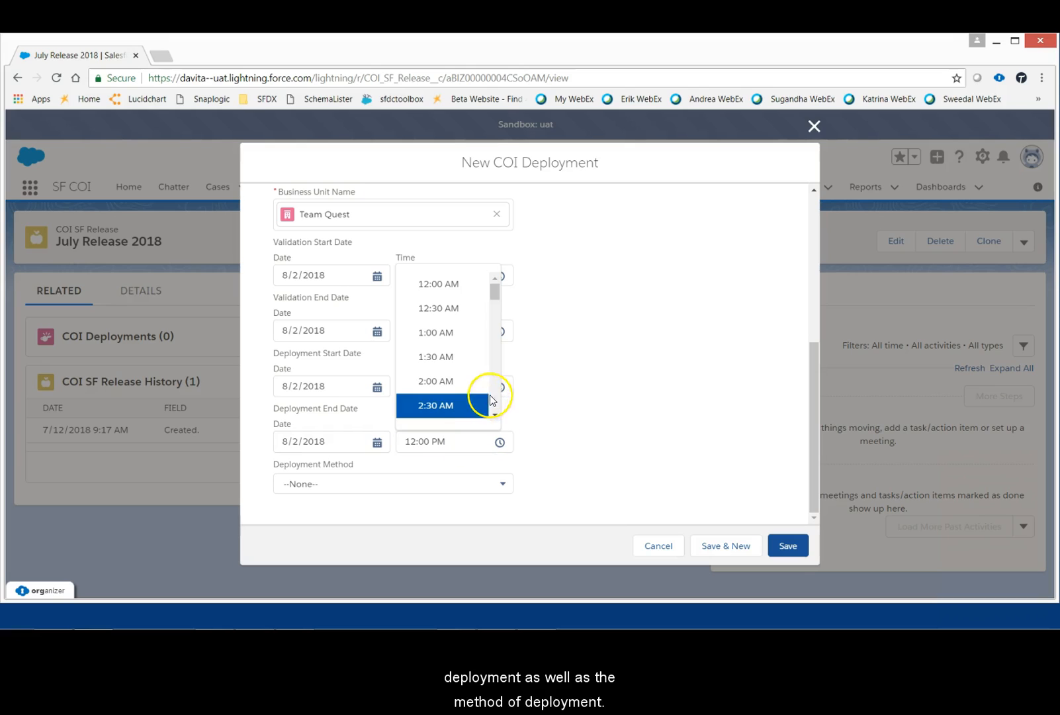
{"action": "left_click_drag", "start_coordinate": [497, 298], "coordinate": [496, 384]}
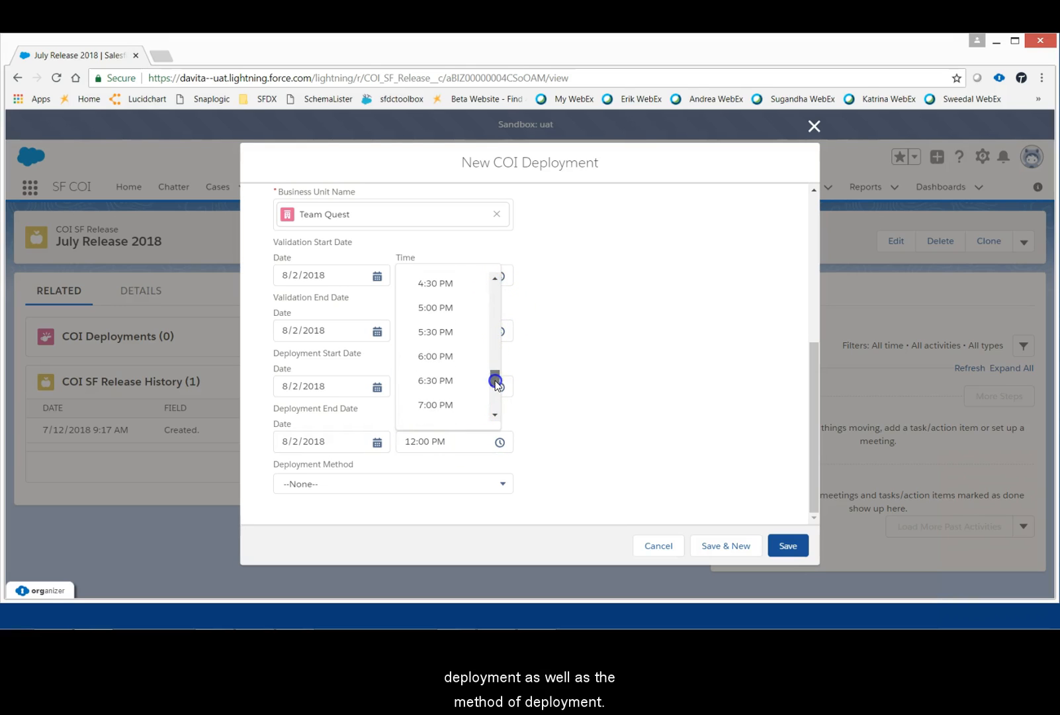
{"action": "left_click", "coordinate": [452, 355]}
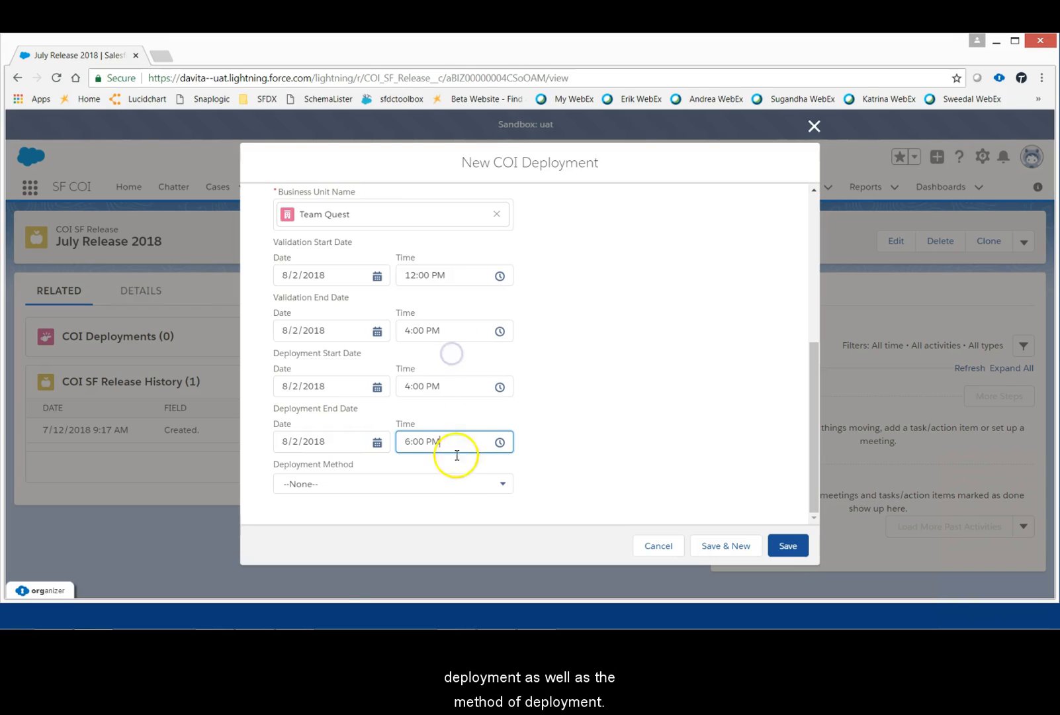
Step: Choose Change Set as the deployment method and save the new COI Deployment
{"action": "left_click", "coordinate": [457, 486]}
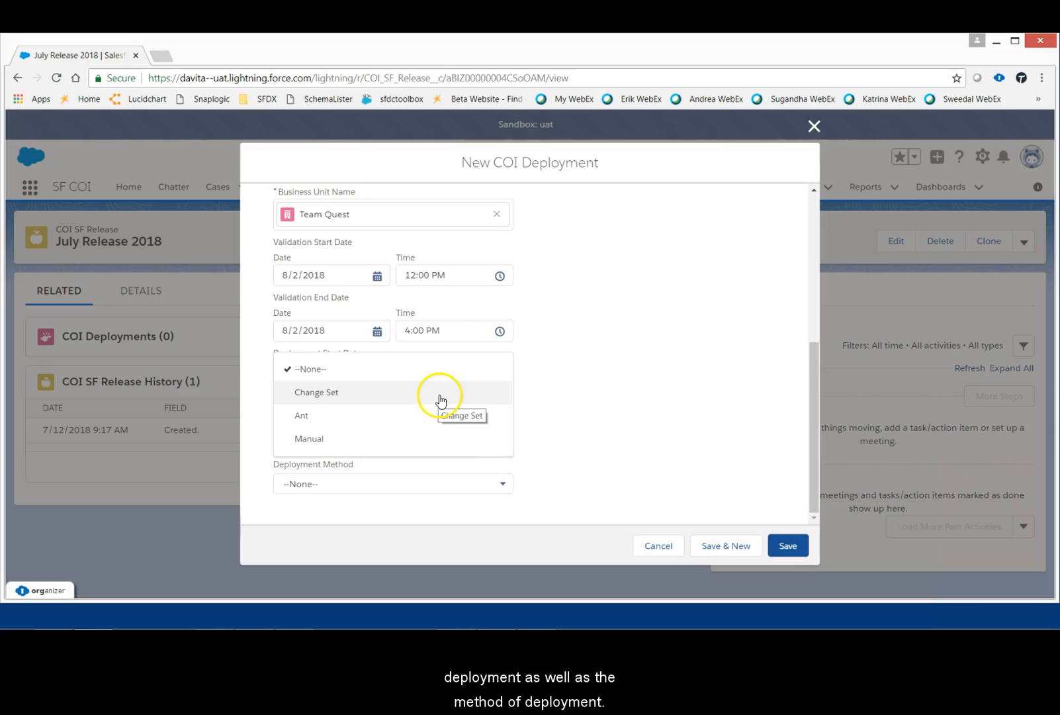
{"action": "left_click", "coordinate": [438, 395]}
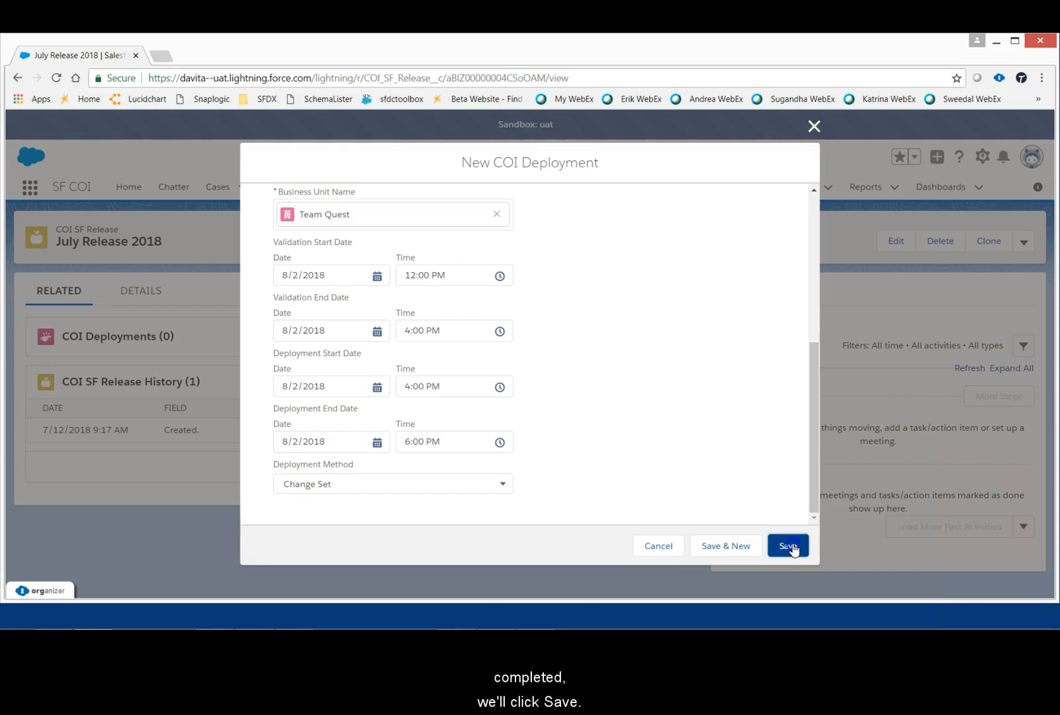
{"action": "left_click", "coordinate": [792, 547]}
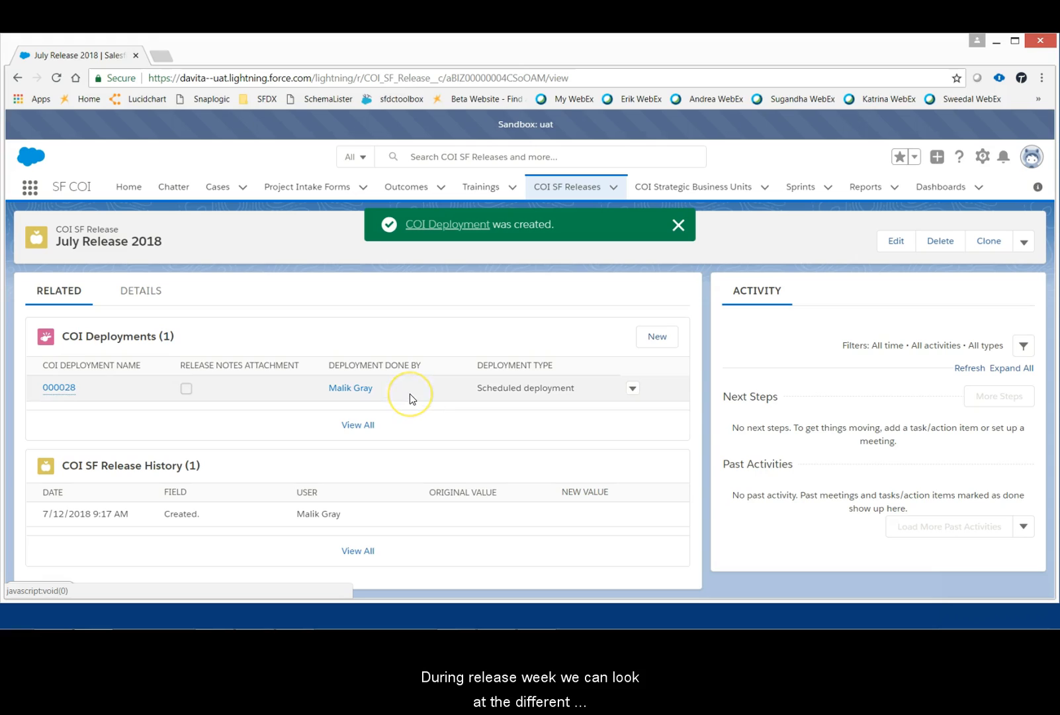
Step: Open the full list of COI Deployments related to July Release 2018
{"action": "left_click", "coordinate": [364, 426]}
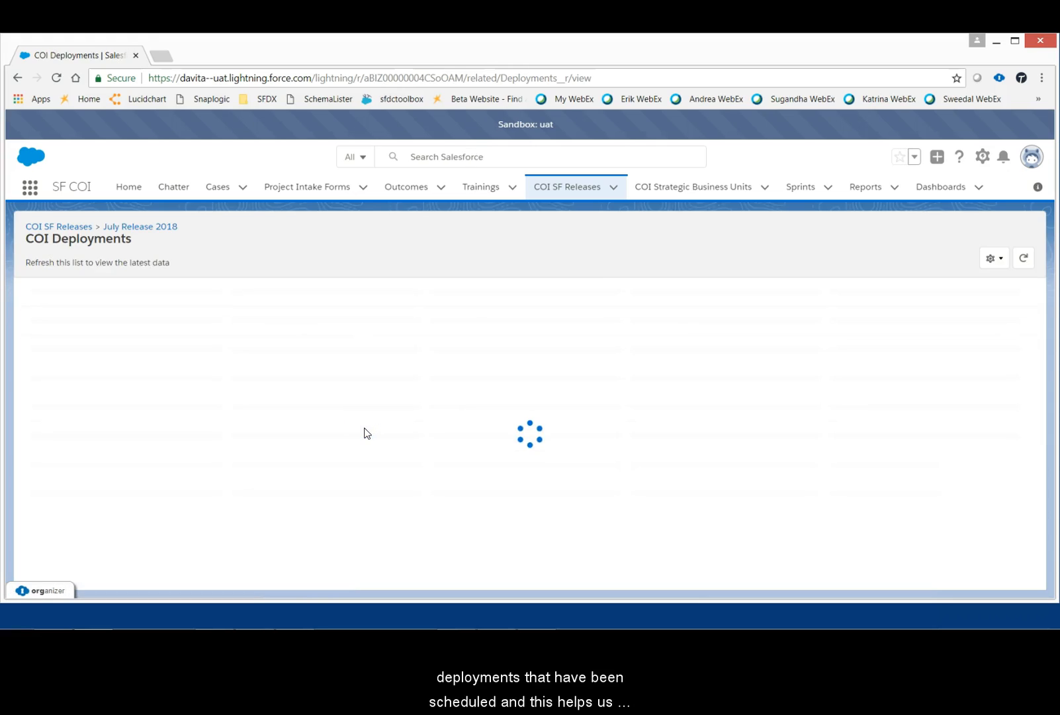